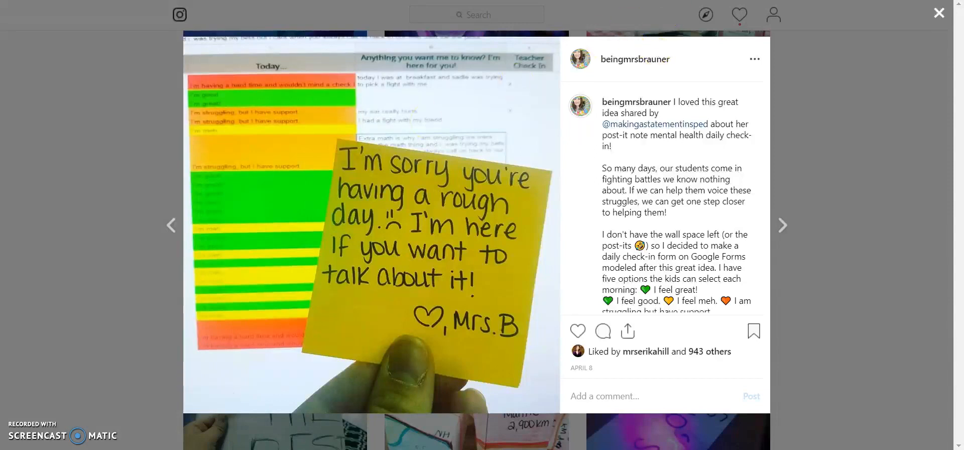
# Review the Instagram posts showing the sticky-note mental health chart and the color-coded daily check-in form.
pyautogui.click(783, 225)
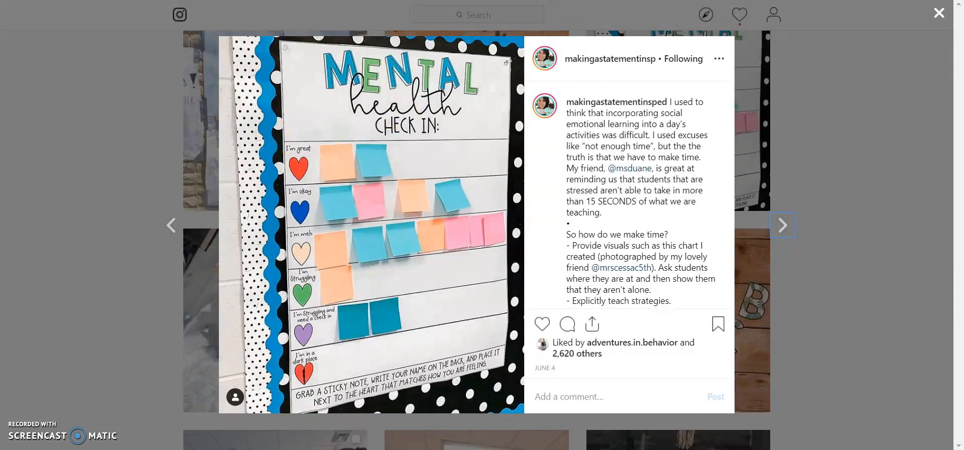
pyautogui.click(783, 225)
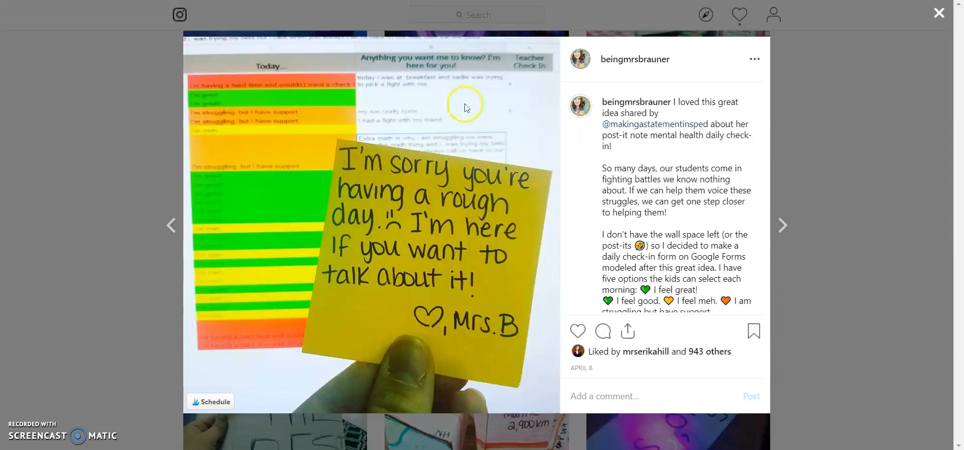
pyautogui.hotkey('ctrl', 'Tab')
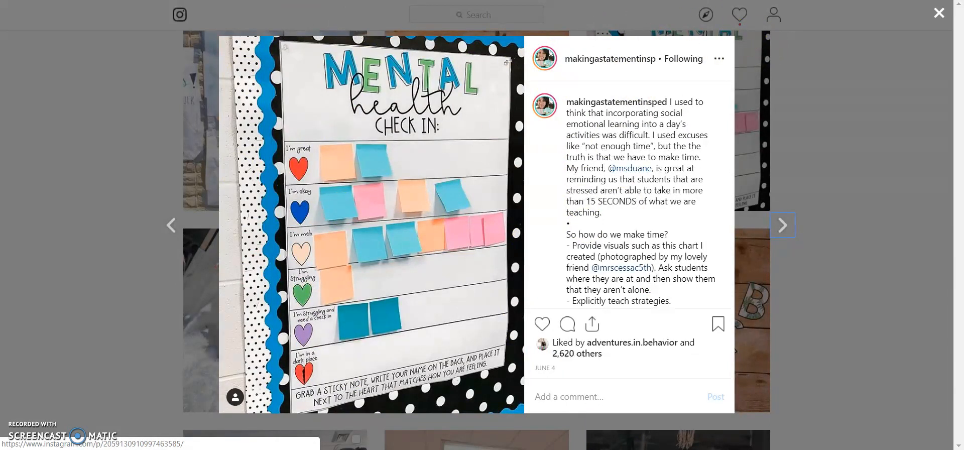
# Switch to Google Drive and create a blank Google Form in the Tutorials folder.
pyautogui.hotkey('ctrl', 'Tab')
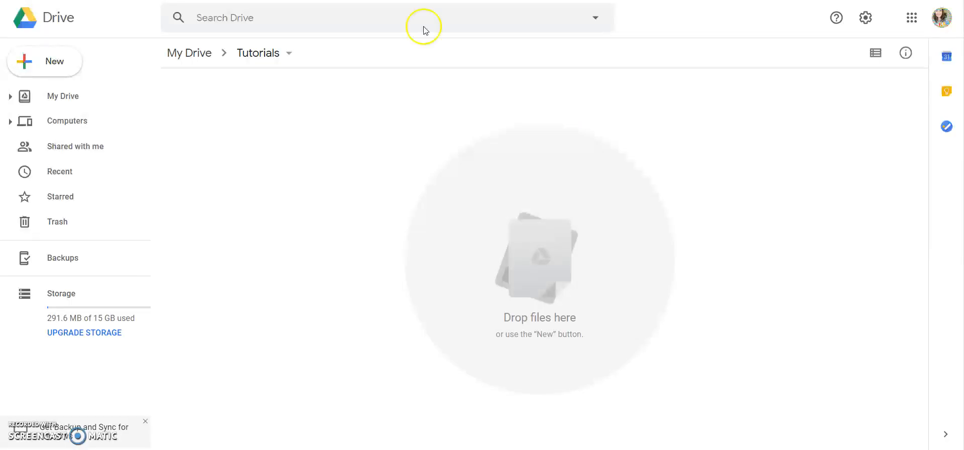
pyautogui.click(387, 147)
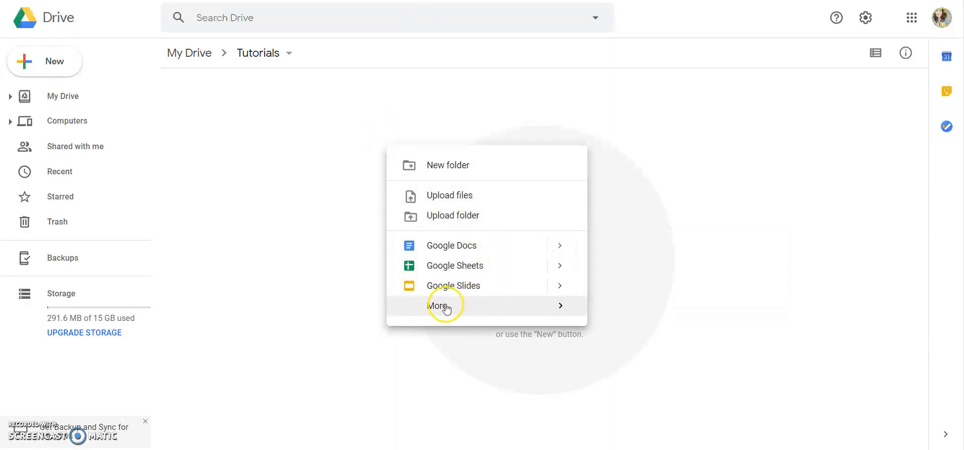
pyautogui.moveTo(554, 311)
pyautogui.click(650, 316)
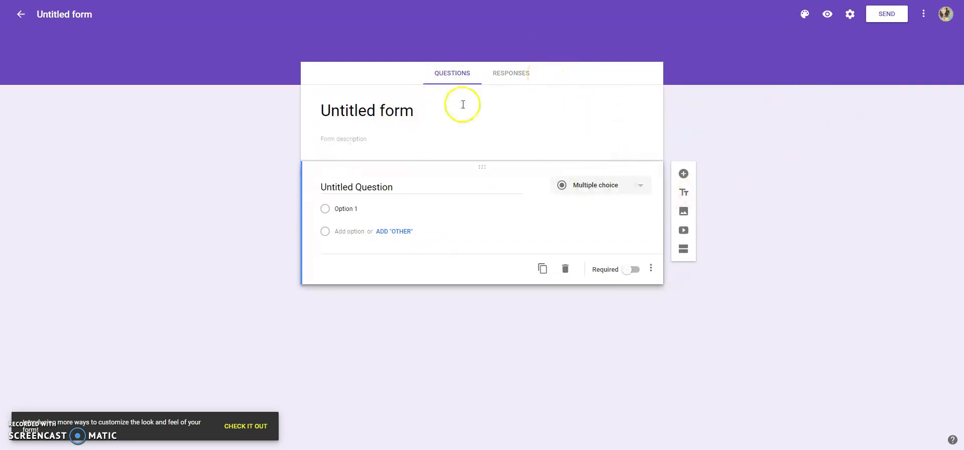
# Title the form "Daily Check In".
pyautogui.click(365, 102)
pyautogui.click(475, 100)
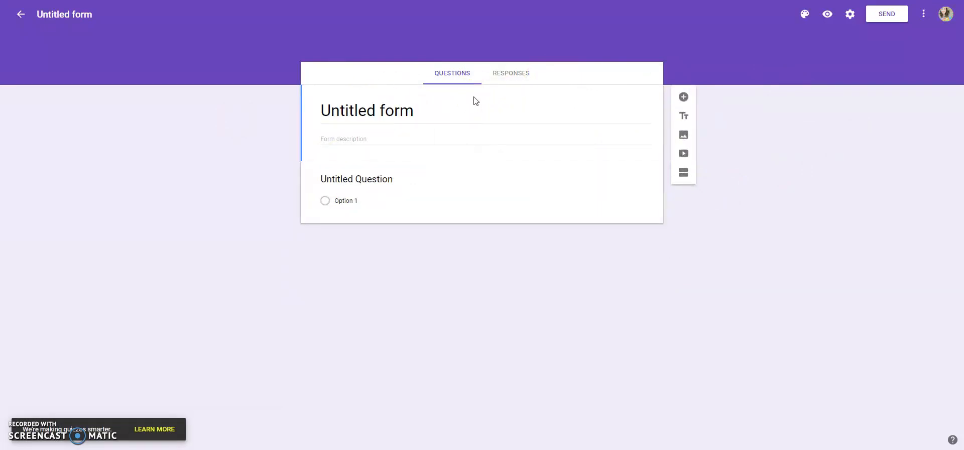
pyautogui.click(394, 111)
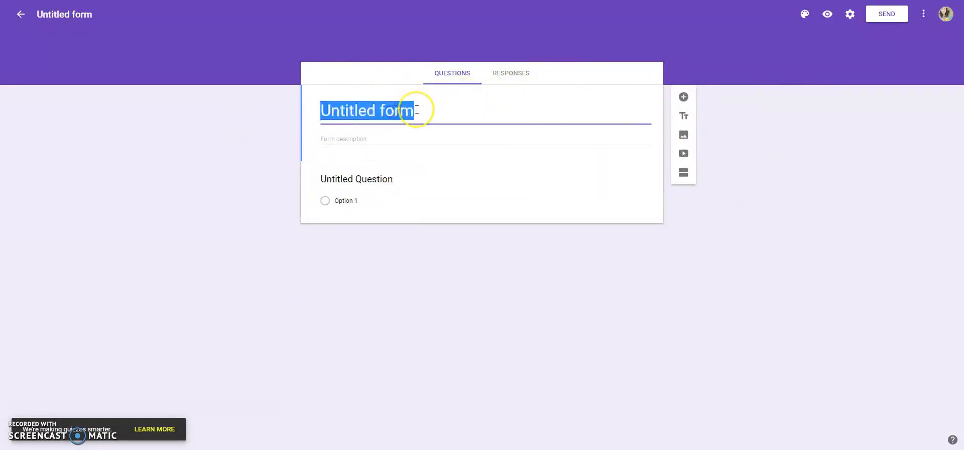
pyautogui.write('Daily Check In')
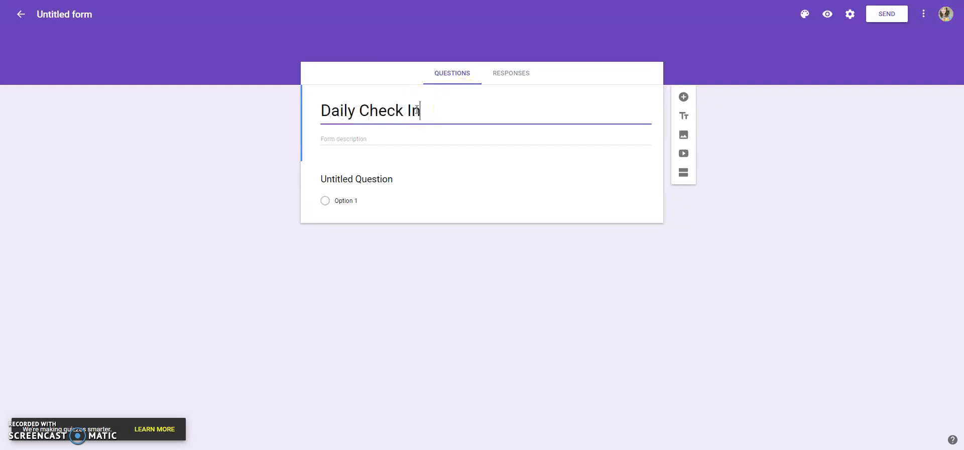
pyautogui.click(412, 115)
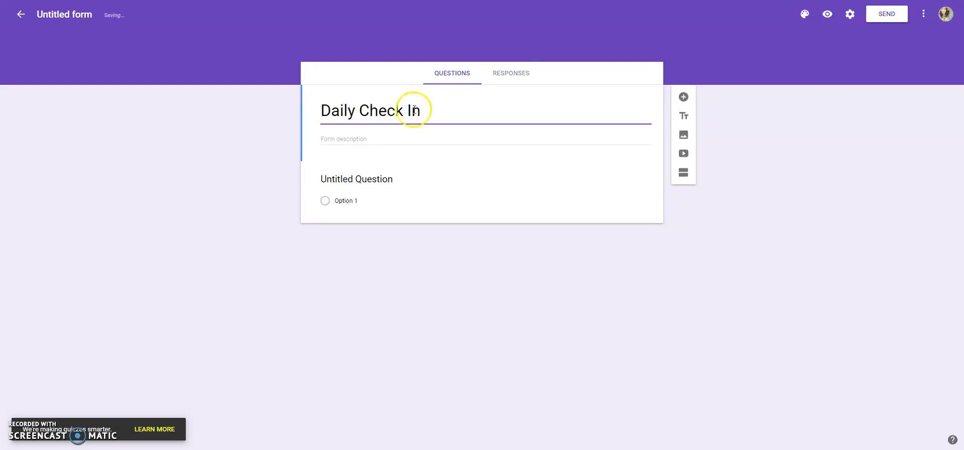
# Word the first question "How are you feeling this morning?" and make its first option "I'm fabulous!".
pyautogui.click(377, 173)
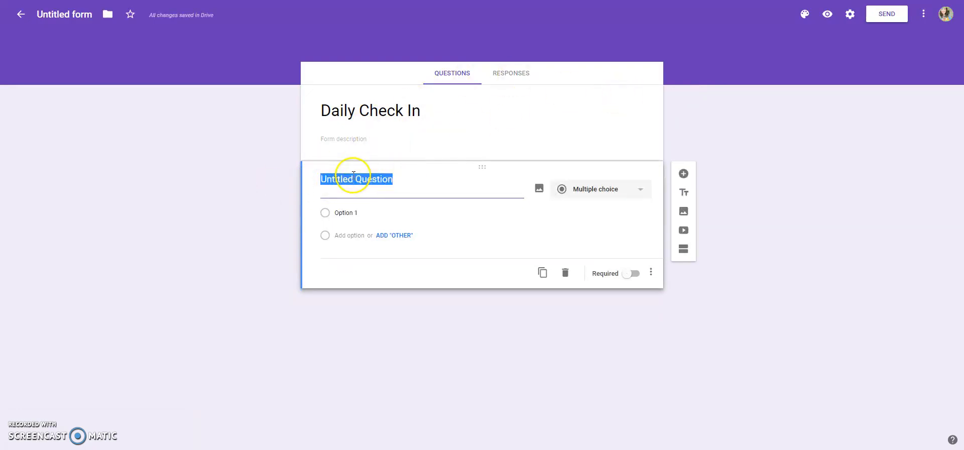
pyautogui.write('How are you feeling this morning?')
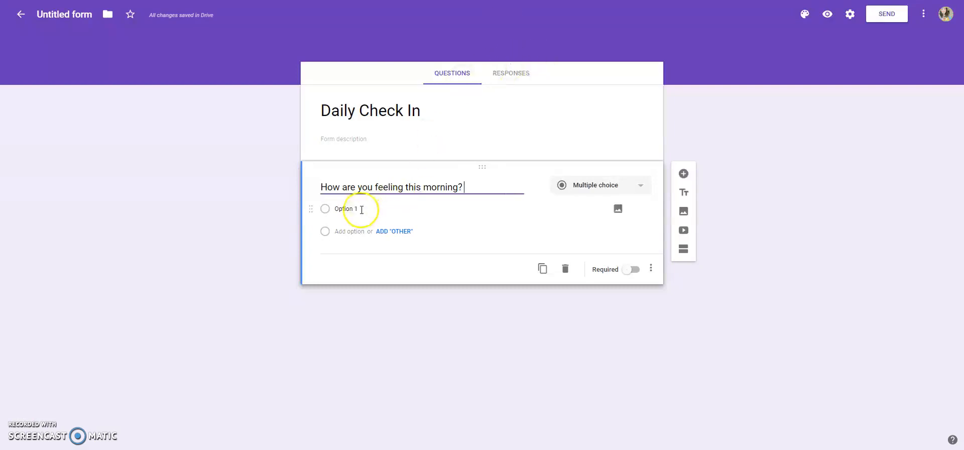
pyautogui.click(365, 209)
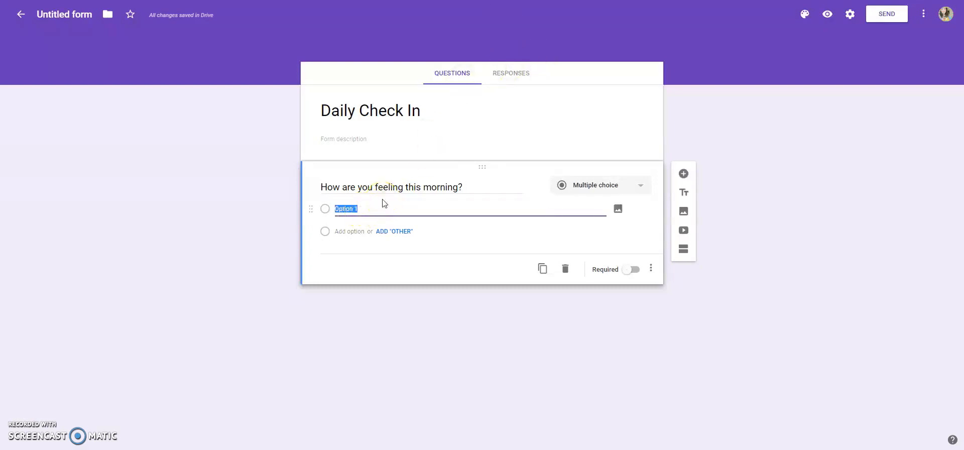
pyautogui.write("I'm fabulous")
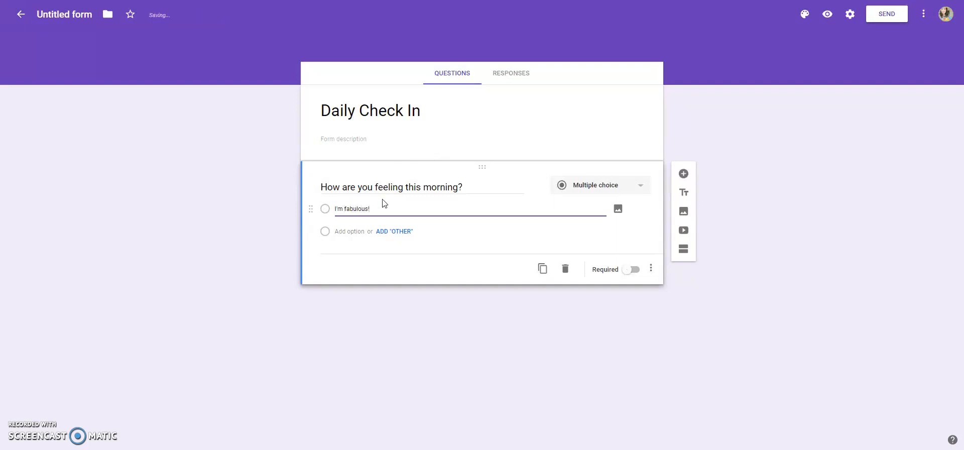
# Add the answer options "I'm pretty good." and "I'm feeling blah." to the morning feelings question.
pyautogui.click(360, 230)
pyautogui.write("I'm pretty good")
pyautogui.click(347, 253)
pyautogui.write("I'm fee")
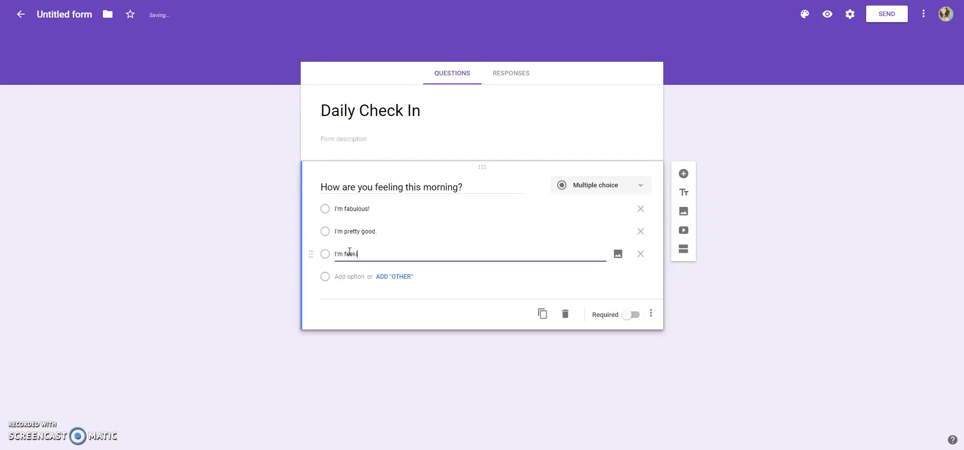
pyautogui.write('ling blah')
# Add the answer options "I'm struggling, but I have support." and "I'm struggling and would like a check-in.".
pyautogui.click(346, 277)
pyautogui.write("I'm struggl")
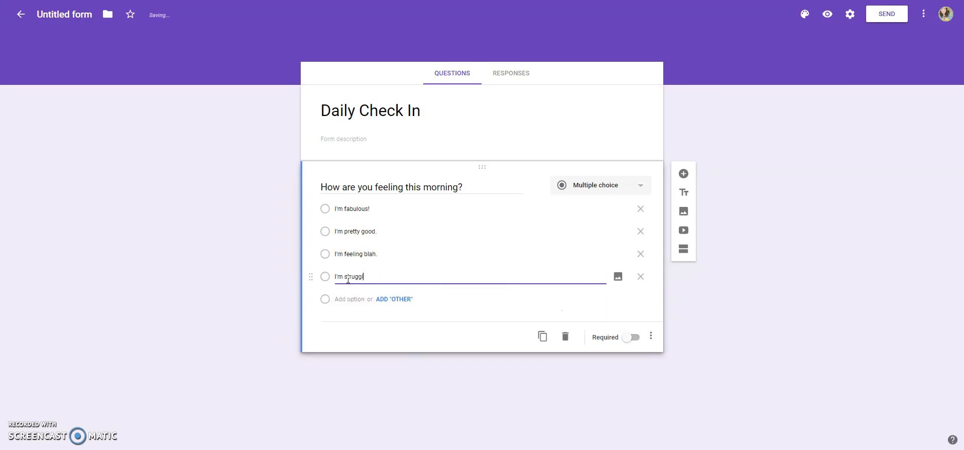
pyautogui.write('ing, but I have support.')
pyautogui.click(353, 298)
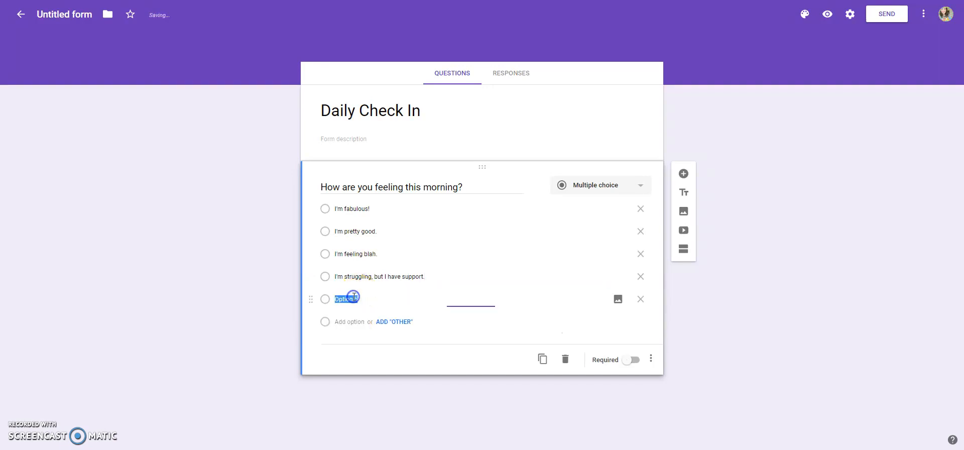
pyautogui.write("I'm strug")
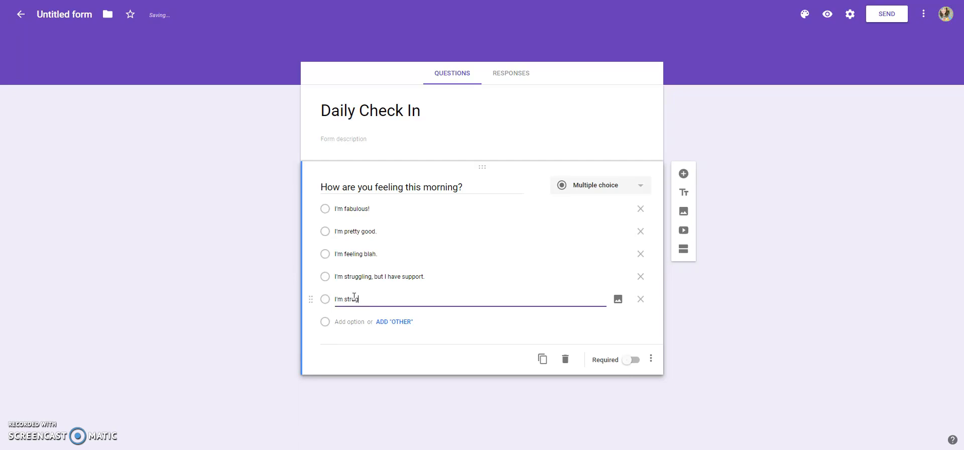
pyautogui.write('gling and would like a check')
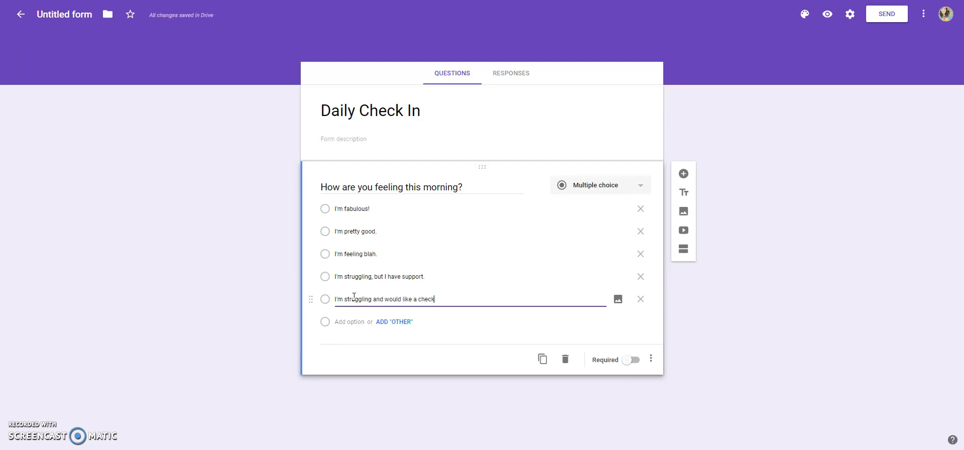
pyautogui.write('-in.')
pyautogui.click(582, 190)
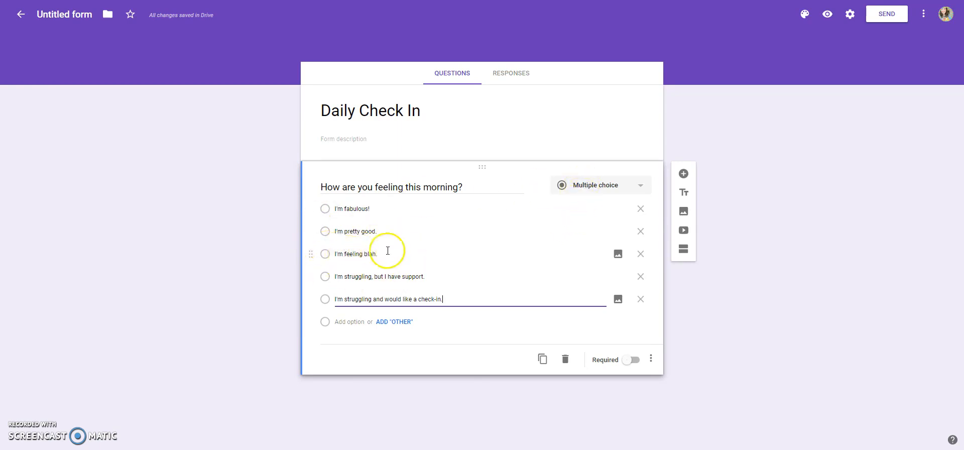
pyautogui.click(326, 257)
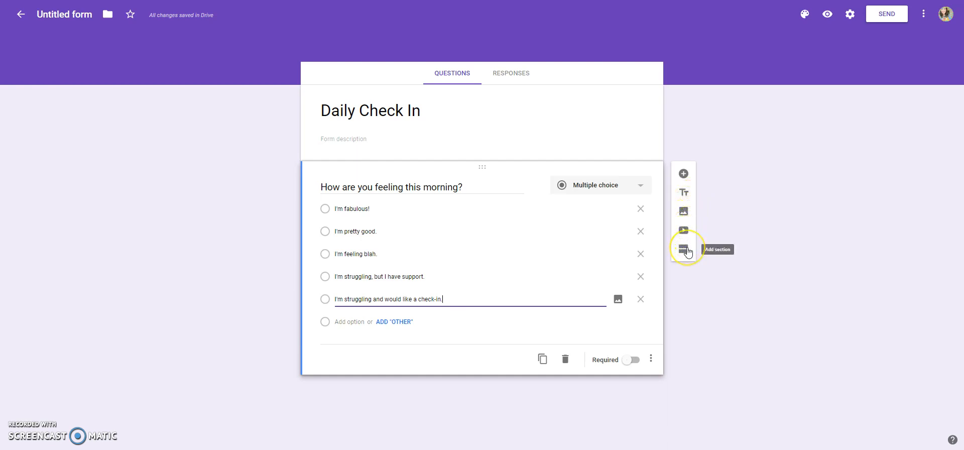
# Add a second section after the feelings question and clear its default title.
pyautogui.click(688, 251)
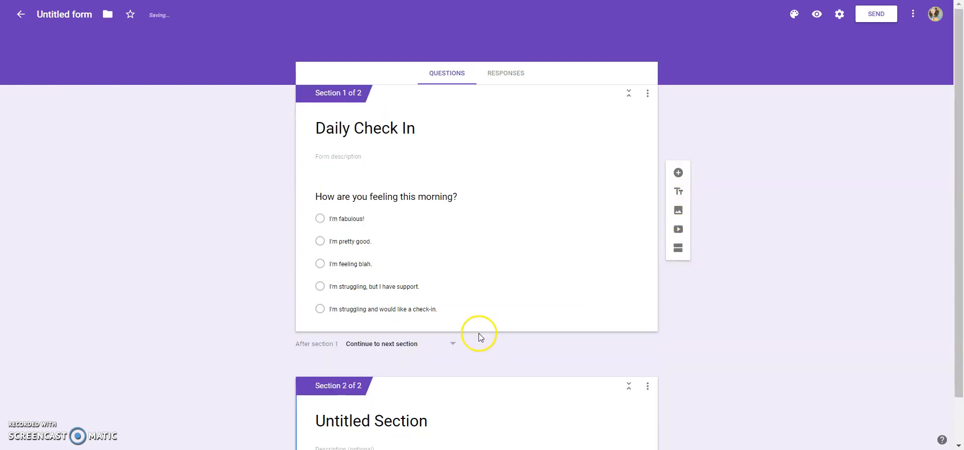
pyautogui.scroll(-1, 480, 331)
pyautogui.click(390, 370)
pyautogui.press('BackSpace')
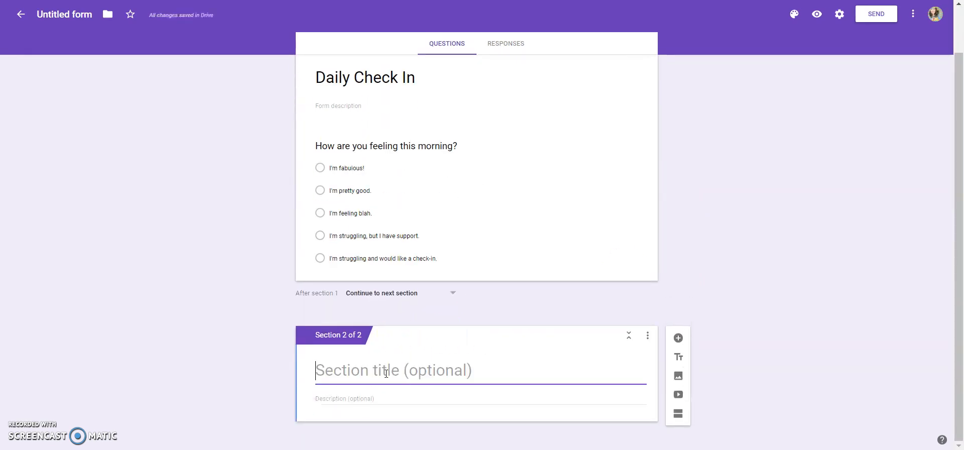
# Add a paragraph question to section 2 asking if there is anything else to tell the teacher, ending with "I am here for you!".
pyautogui.click(678, 337)
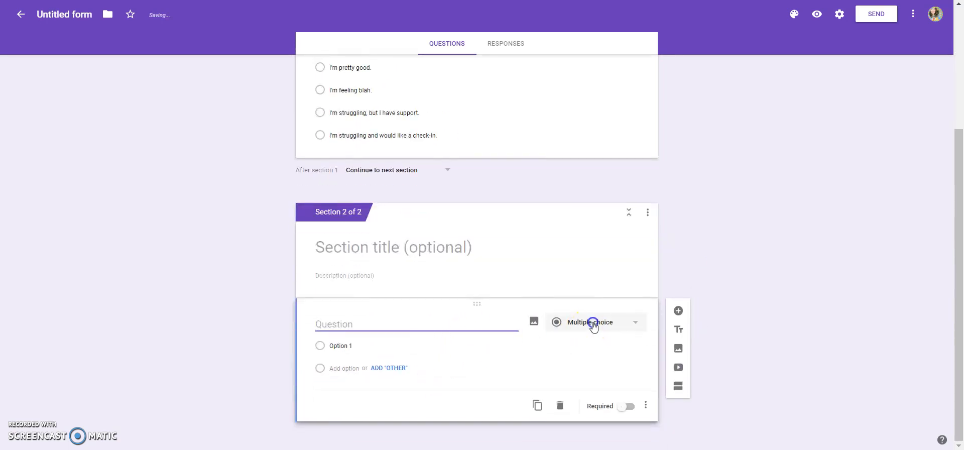
pyautogui.click(591, 323)
pyautogui.click(584, 209)
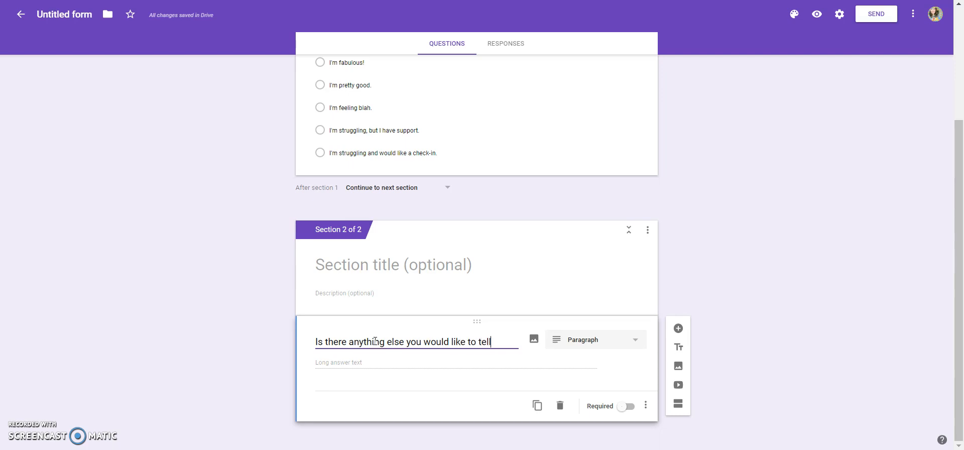
pyautogui.write('Mrs. B? I am here for you!')
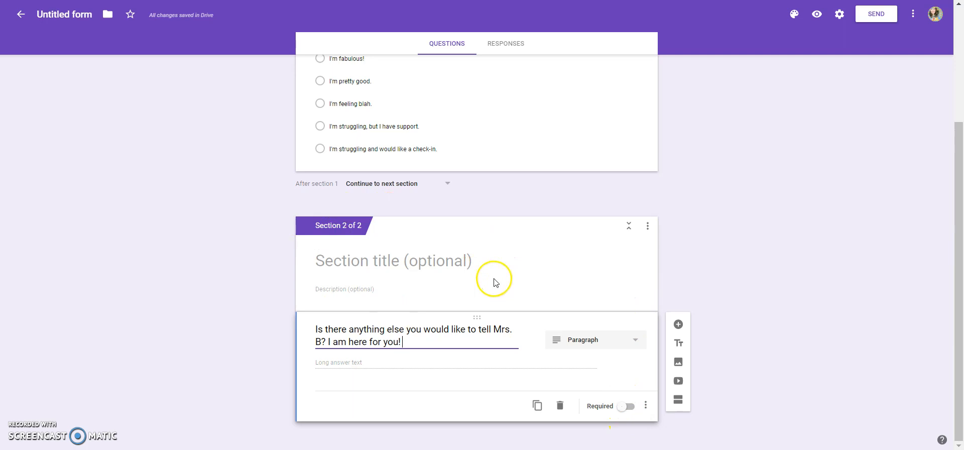
# Make the "How are you feeling this morning?" question required.
pyautogui.click(555, 104)
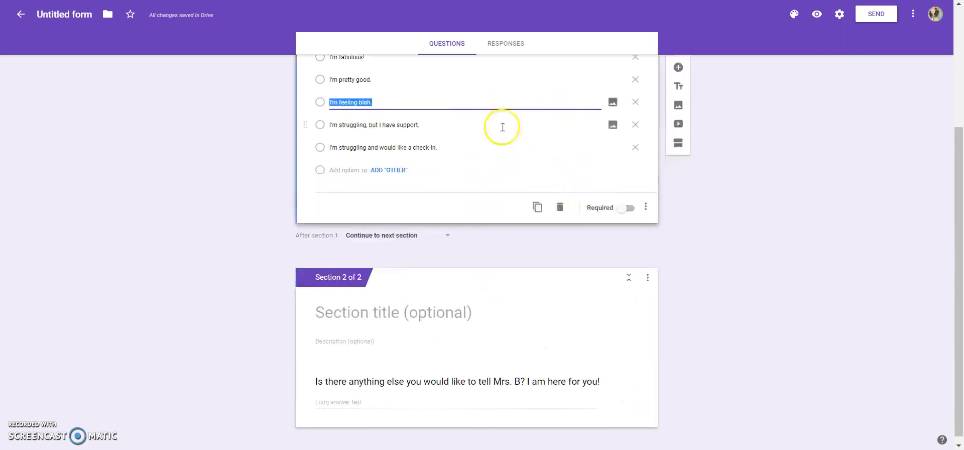
pyautogui.click(626, 207)
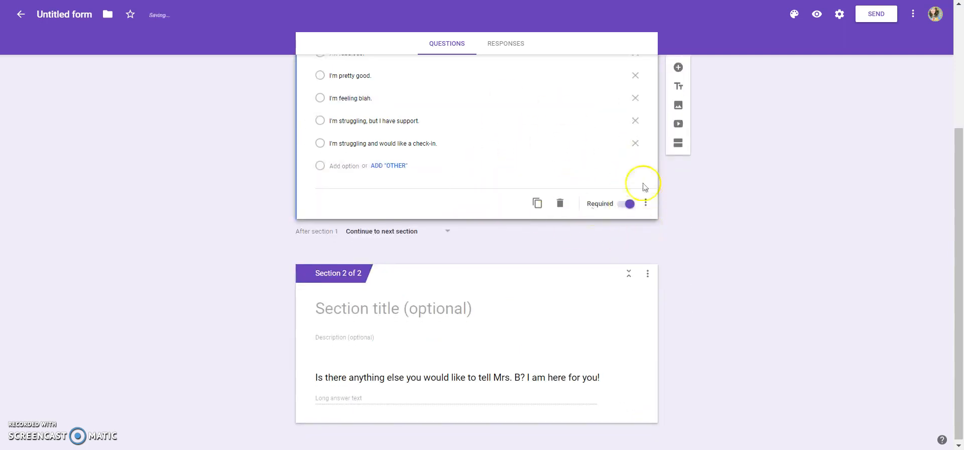
pyautogui.scroll(3, 753, 83)
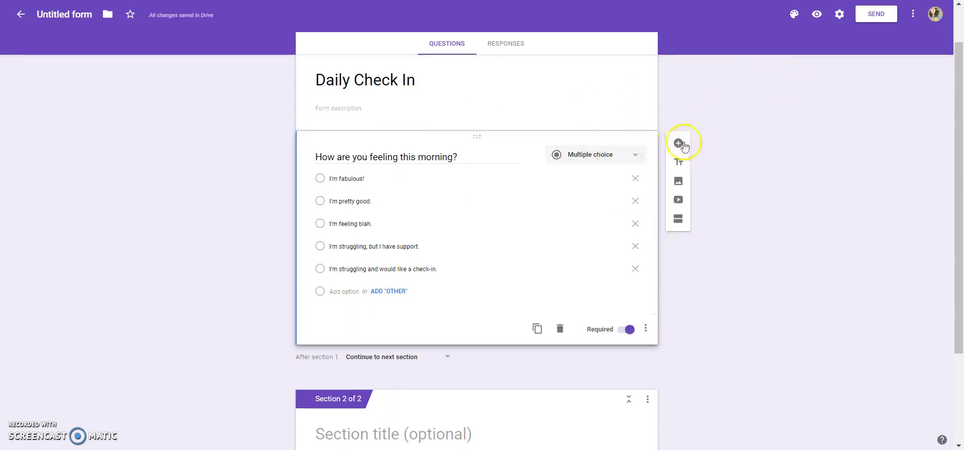
pyautogui.click(679, 144)
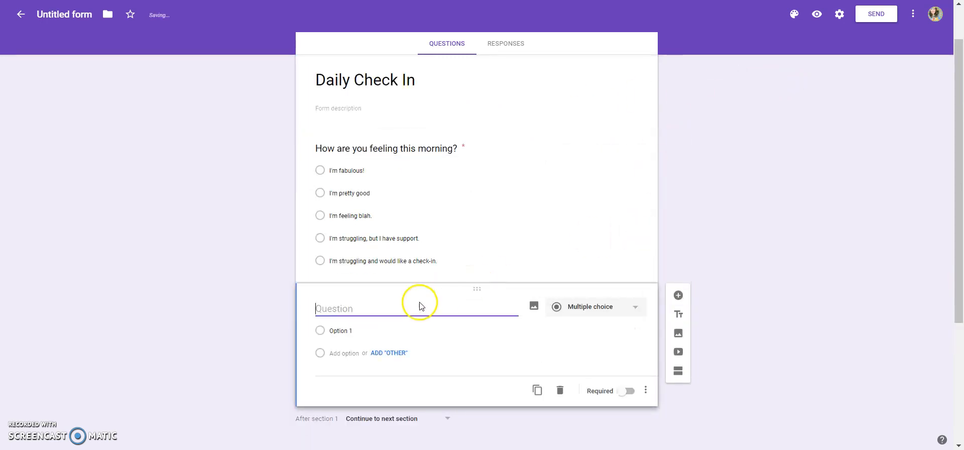
pyautogui.moveTo(476, 290); pyautogui.dragTo(443, 136)
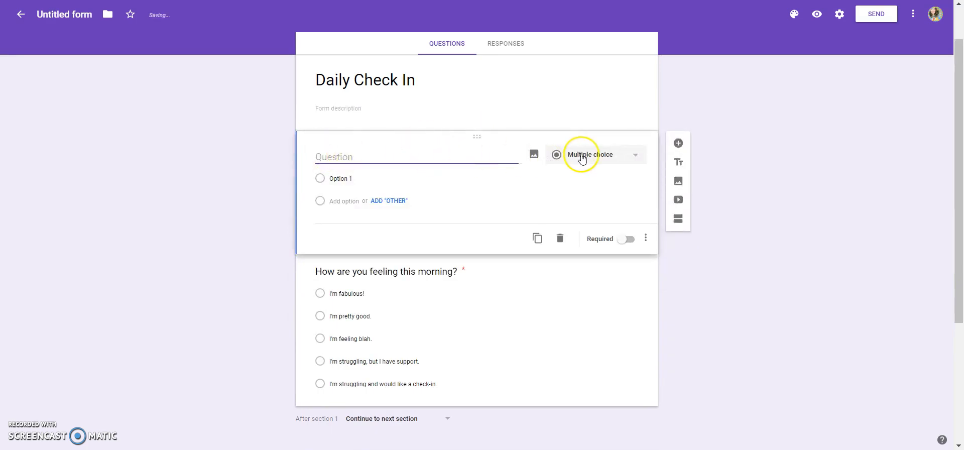
pyautogui.click(605, 156)
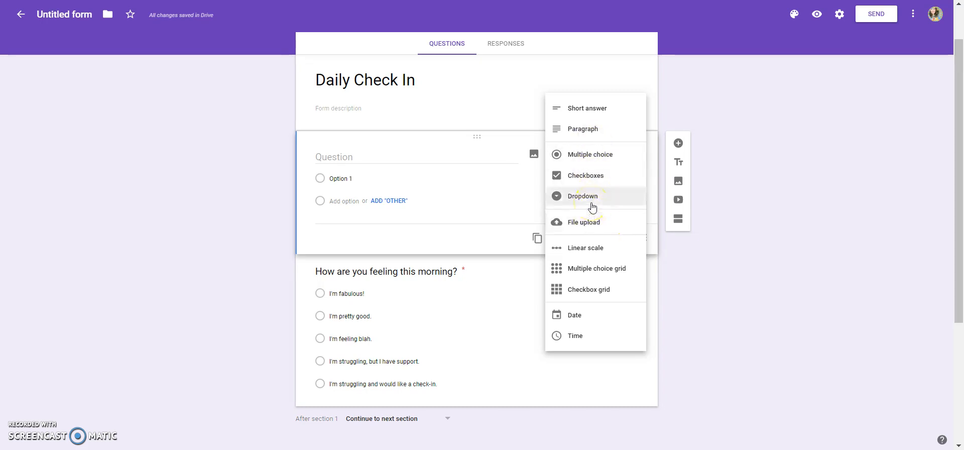
pyautogui.click(717, 111)
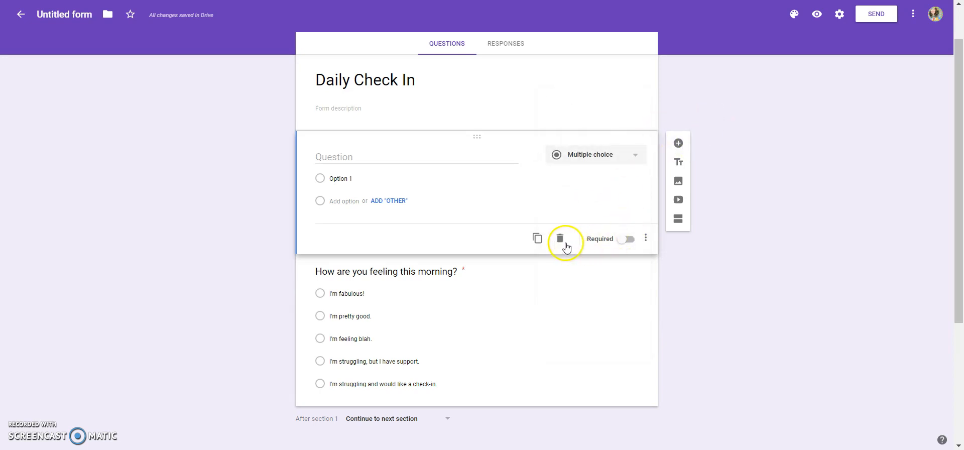
pyautogui.click(560, 239)
# Turn on collecting email addresses in the form's general settings and save them.
pyautogui.click(837, 17)
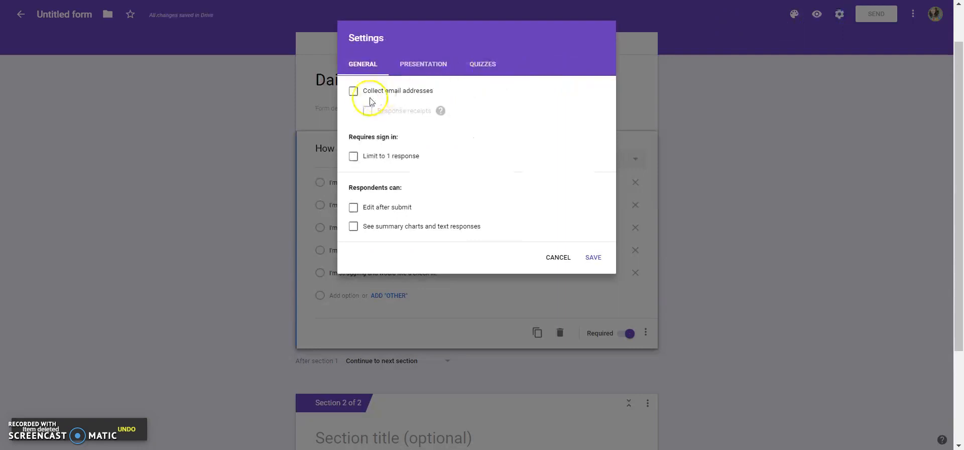
pyautogui.click(372, 95)
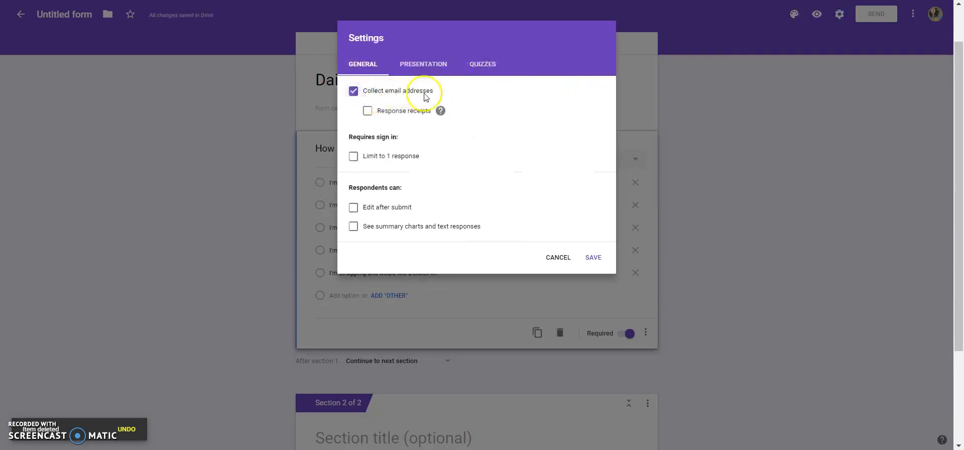
pyautogui.click(594, 258)
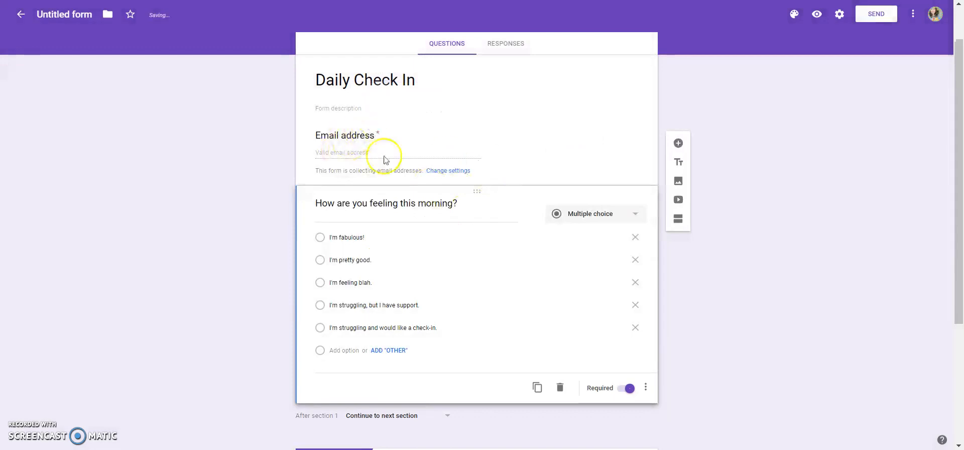
pyautogui.click(368, 151)
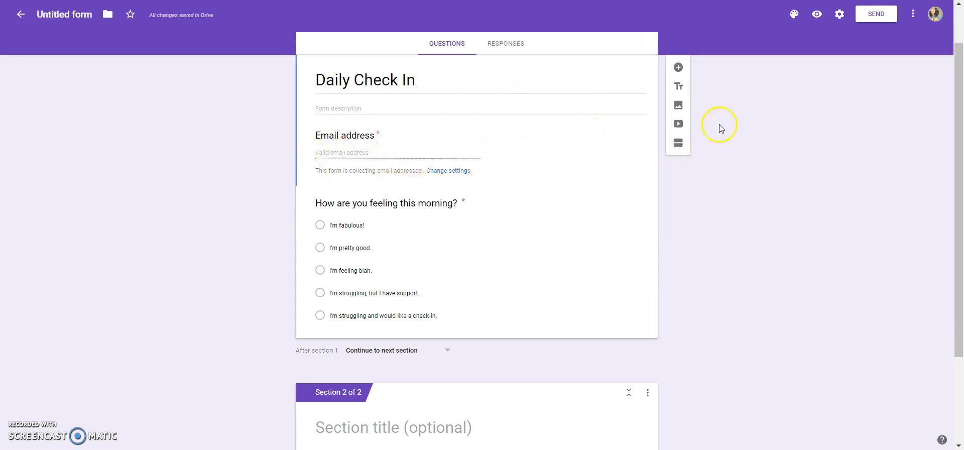
# Enable going to a section based on the answer for the "How are you feeling this morning?" question.
pyautogui.scroll(-3, 718, 127)
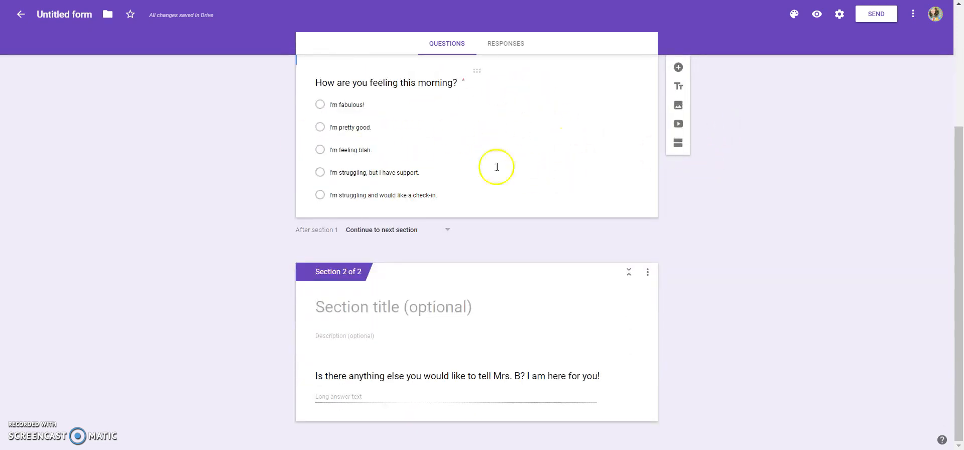
pyautogui.click(499, 140)
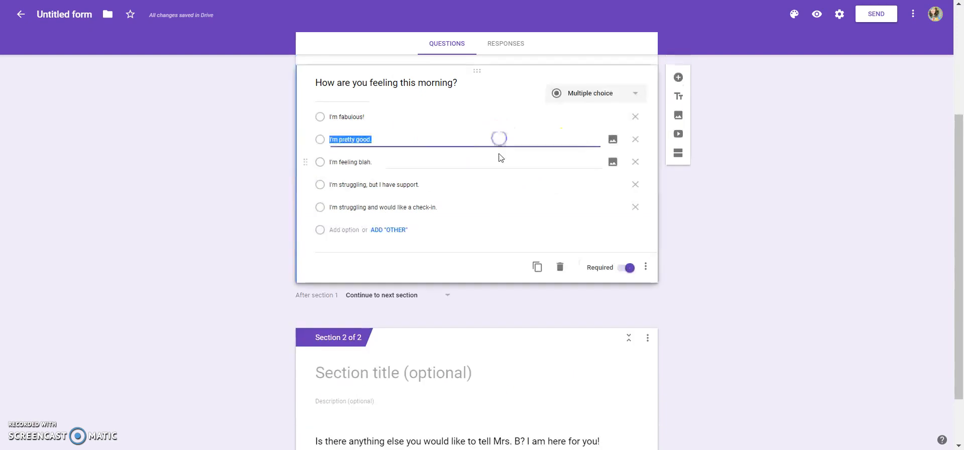
pyautogui.click(646, 267)
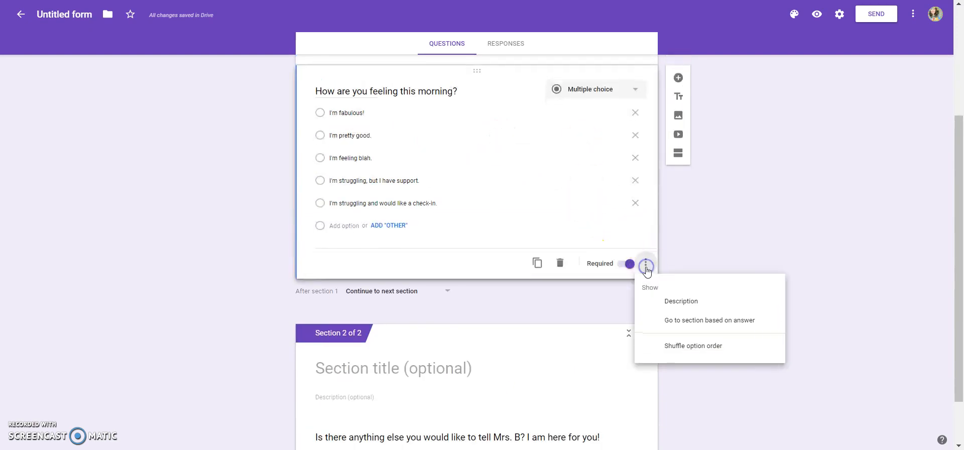
pyautogui.click(692, 323)
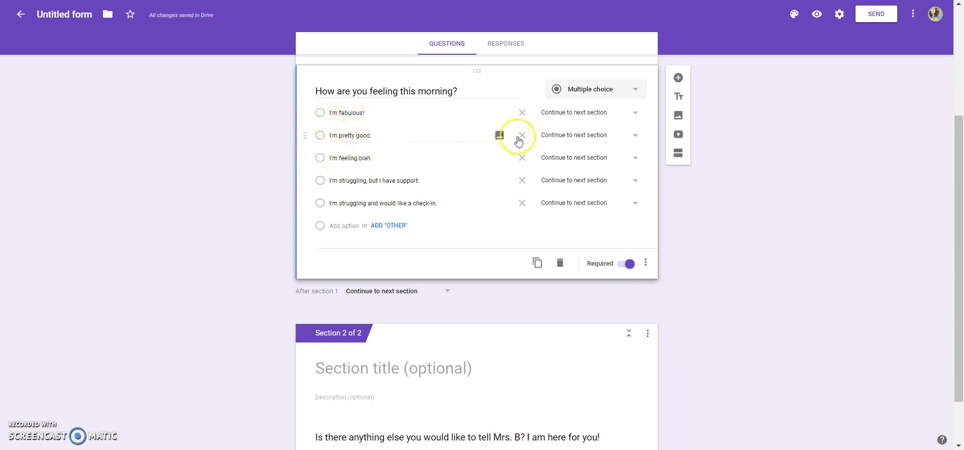
# Set the answers "I'm fabulous!", "I'm pretty good." and "I'm feeling blah." to "Submit form".
pyautogui.click(547, 112)
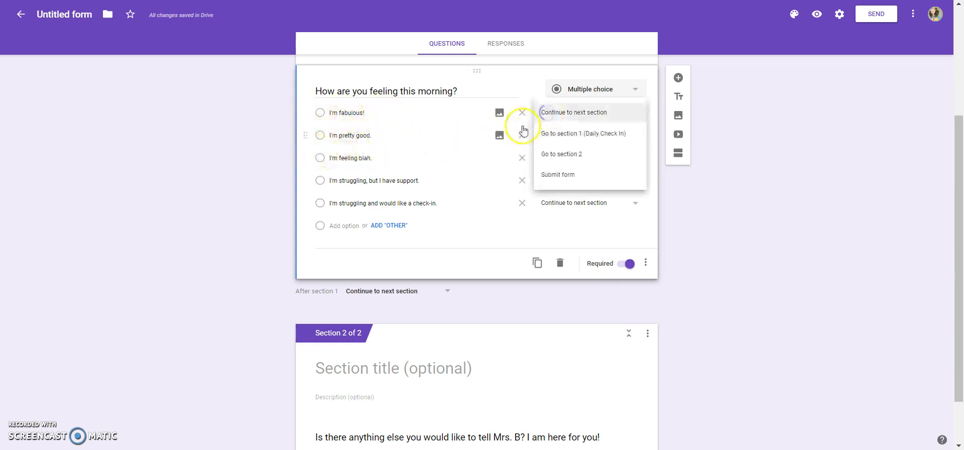
pyautogui.click(558, 175)
pyautogui.click(563, 135)
pyautogui.click(558, 197)
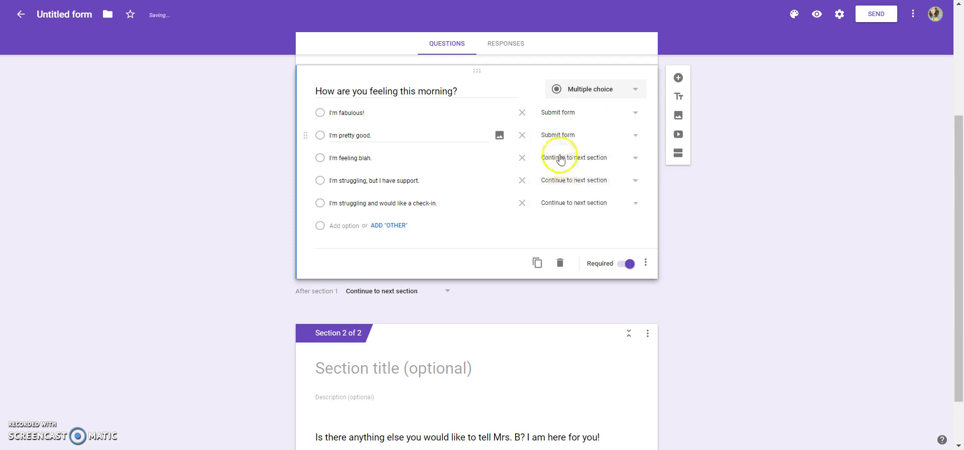
pyautogui.click(565, 158)
pyautogui.click(561, 227)
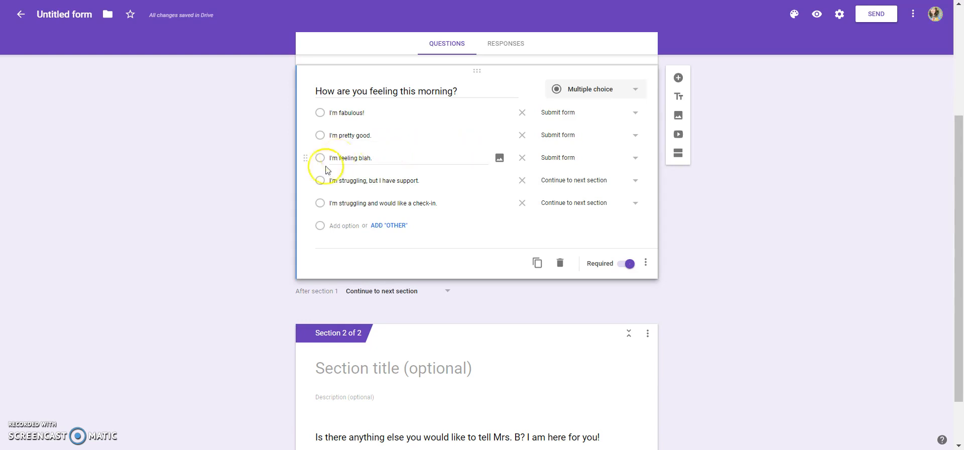
# Route both "I'm struggling" answers to section 2.
pyautogui.click(578, 180)
pyautogui.click(582, 222)
pyautogui.click(570, 203)
pyautogui.click(572, 244)
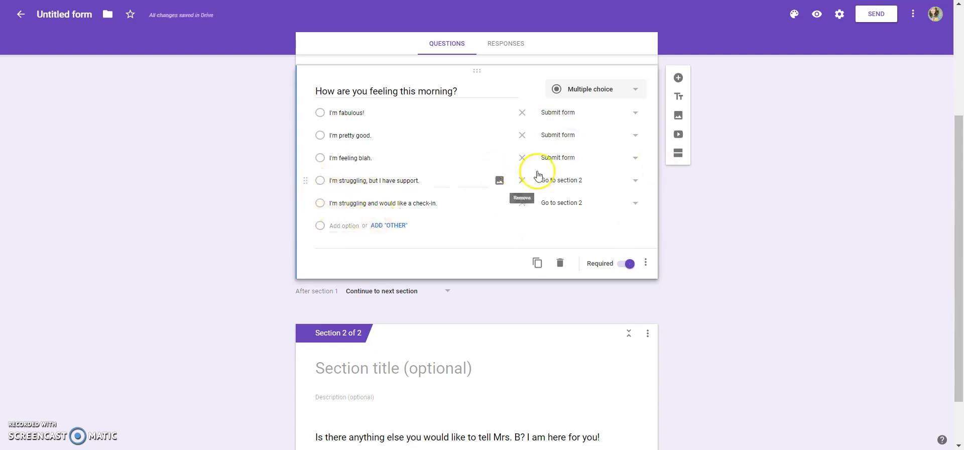
# Preview the form as a respondent and fill in the email address with a saved entry.
pyautogui.scroll(-1, 422, 346)
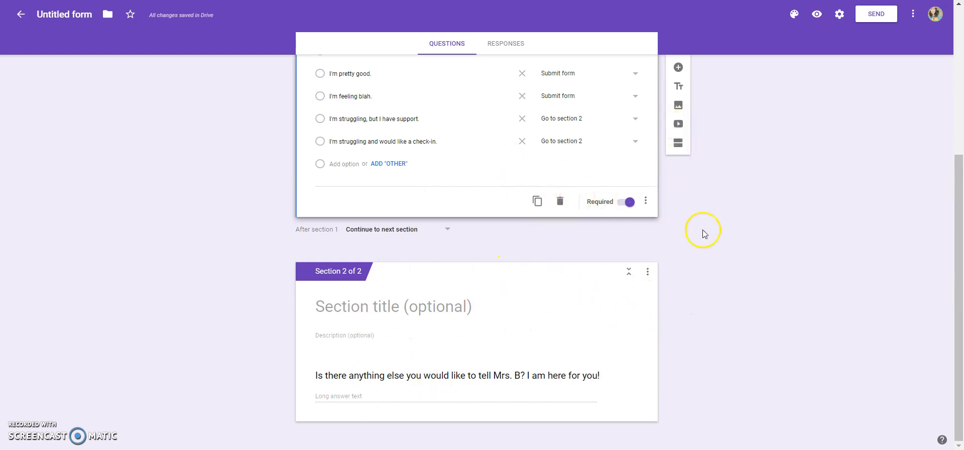
pyautogui.scroll(3, 764, 125)
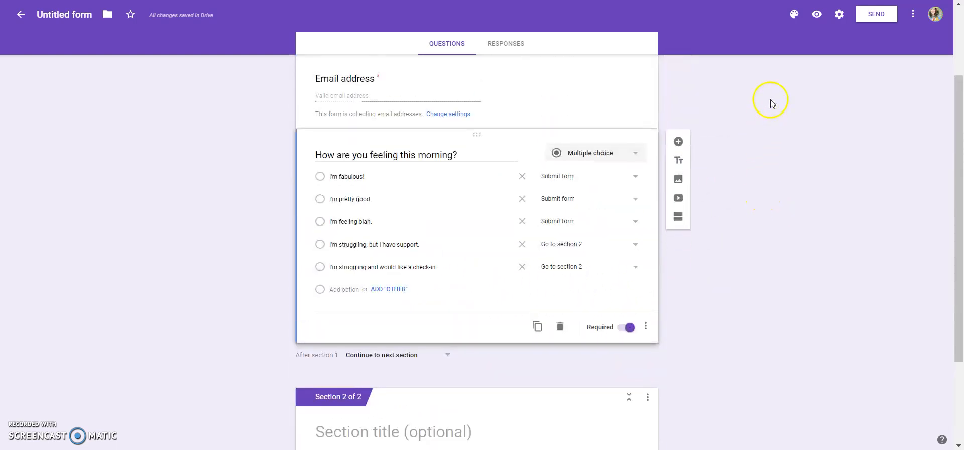
pyautogui.click(818, 18)
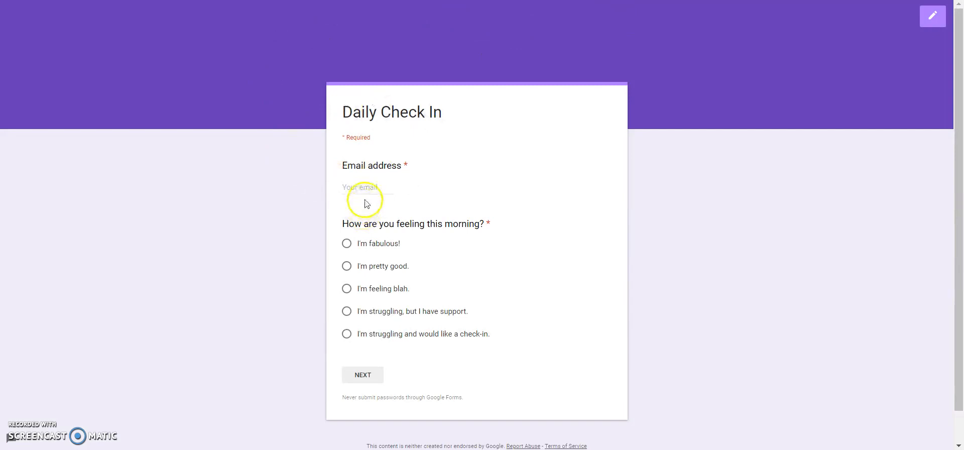
pyautogui.click(368, 187)
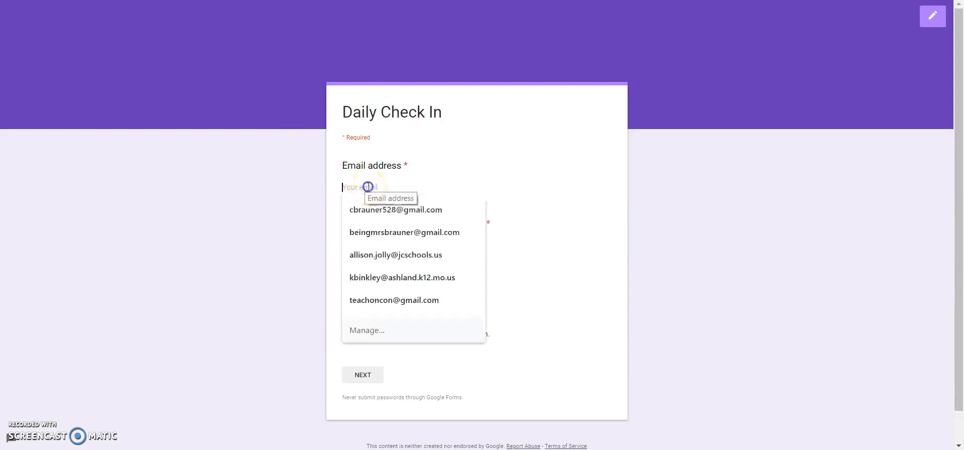
pyautogui.click(402, 207)
pyautogui.click(541, 174)
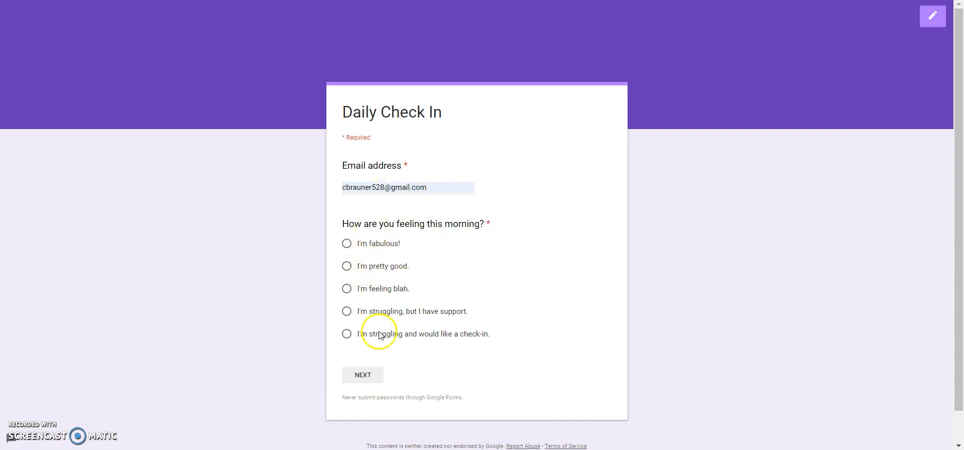
# Answer "I'm struggling, but I have support.", continue, enter the note "I am not feeling well this morning." and submit the response.
pyautogui.click(363, 315)
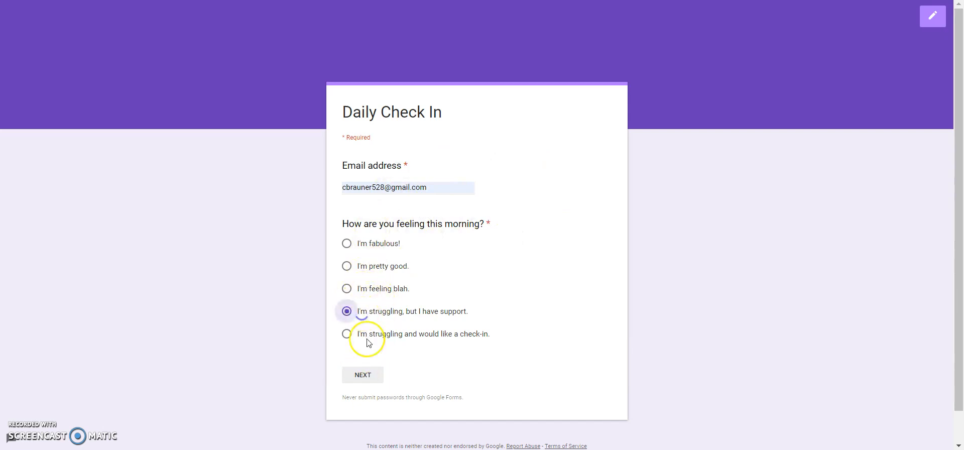
pyautogui.click(367, 377)
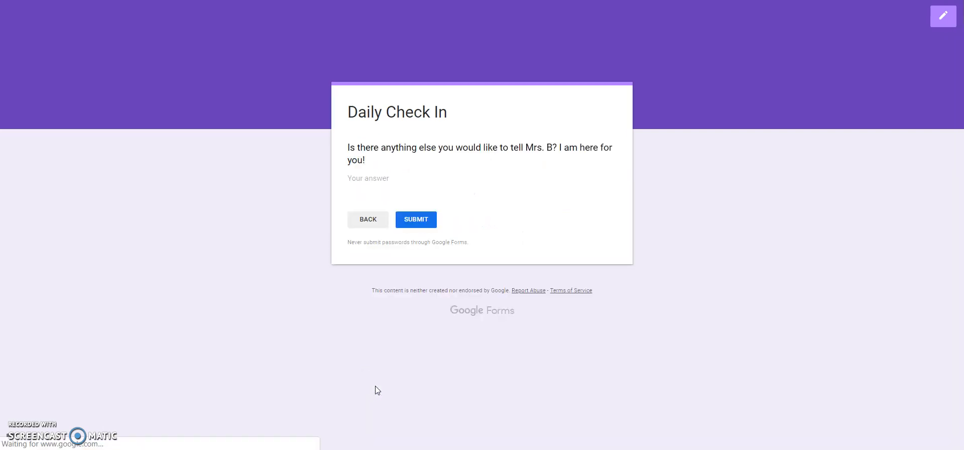
pyautogui.click(394, 181)
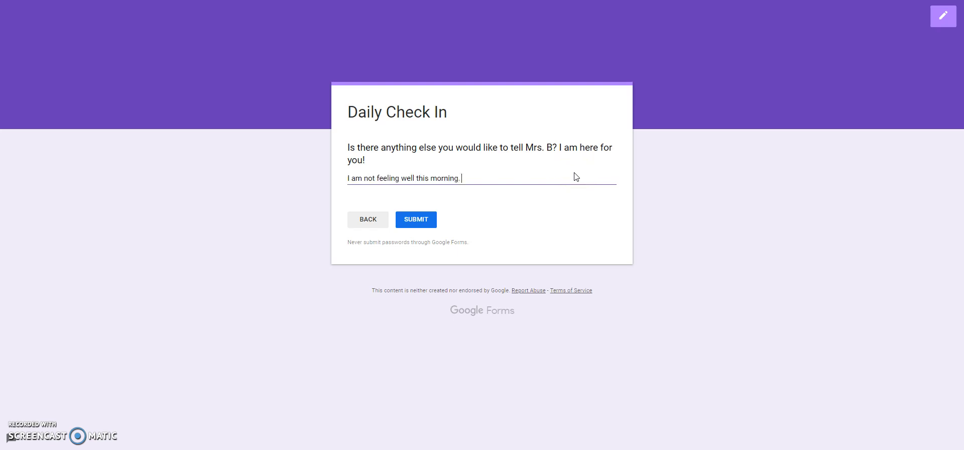
pyautogui.click(420, 218)
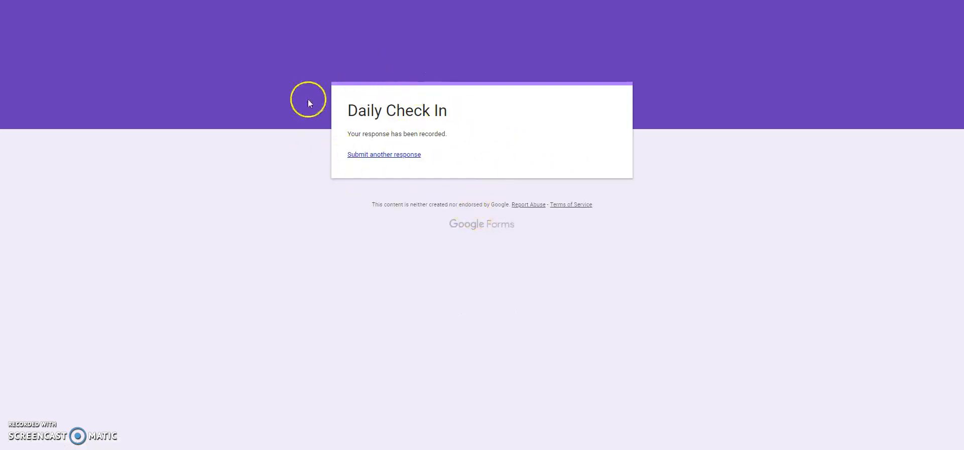
# Back in the form editor, disable the link to submit another response and save the confirmation message "You have been heard! Have a wonderful day!".
pyautogui.hotkey('ctrl', 'shift', 'Tab')
pyautogui.click(841, 14)
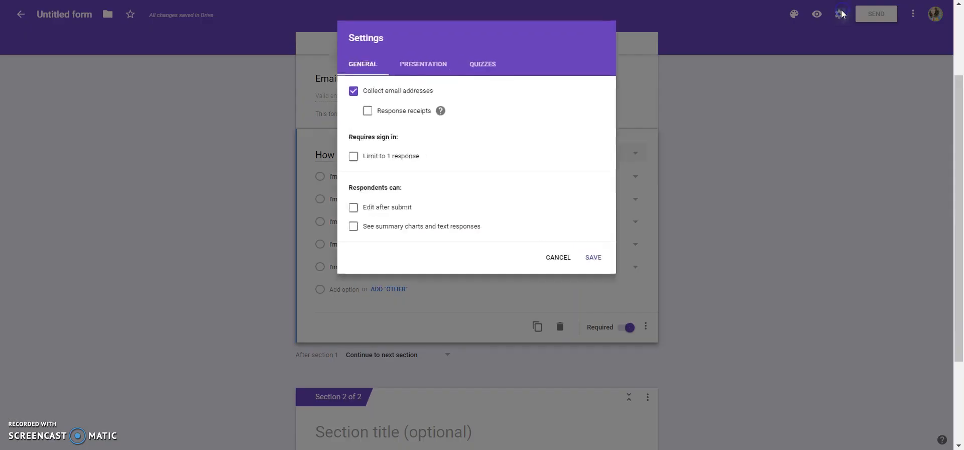
pyautogui.click(429, 63)
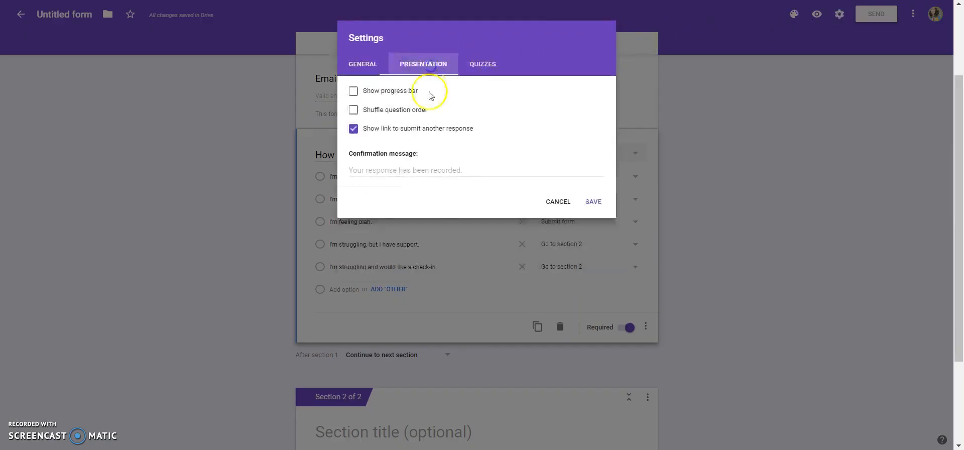
pyautogui.click(371, 127)
pyautogui.click(391, 170)
pyautogui.write('Y')
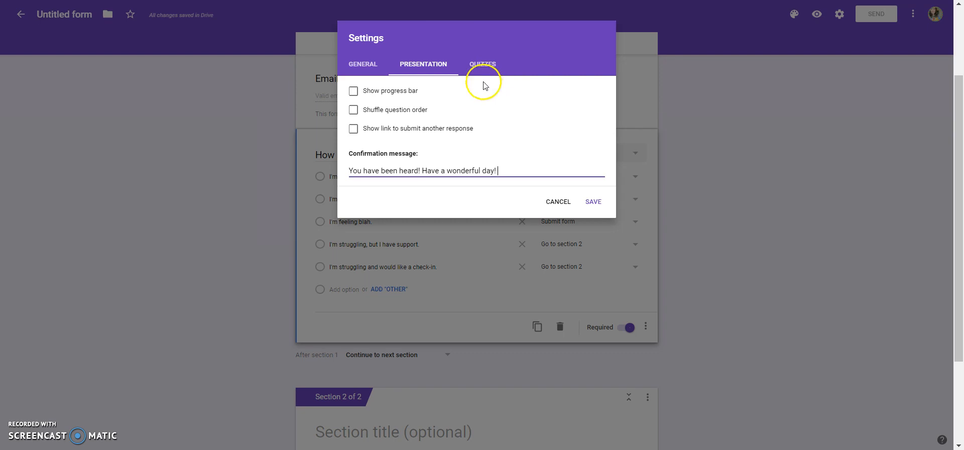
pyautogui.click(593, 203)
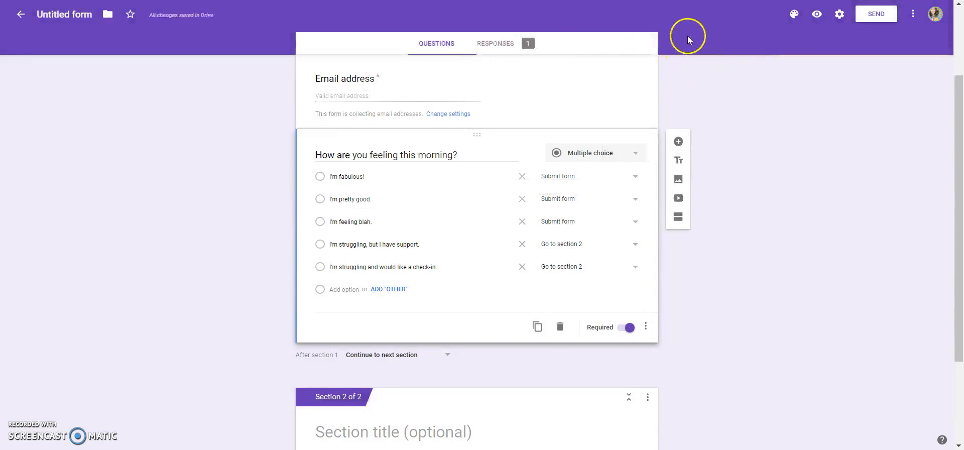
# Apply the colorful jelly bean image from the Work and School category as the form's header, and close the theme options.
pyautogui.click(795, 16)
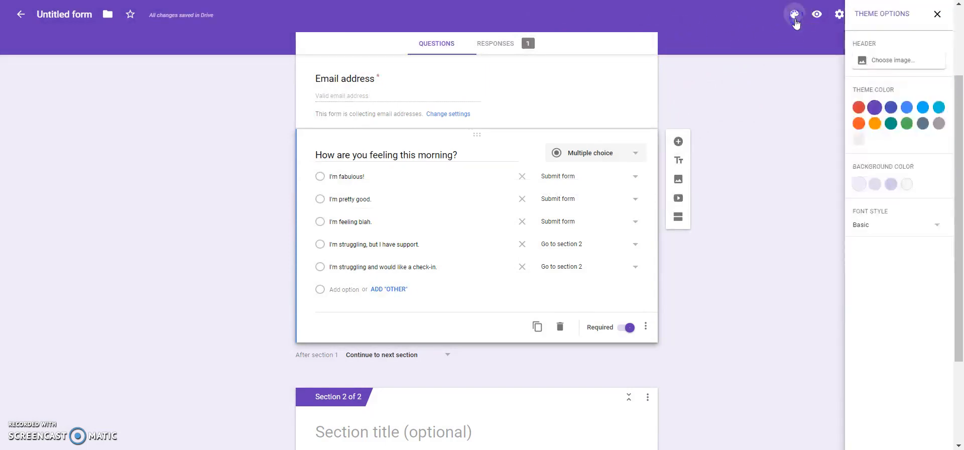
pyautogui.click(880, 62)
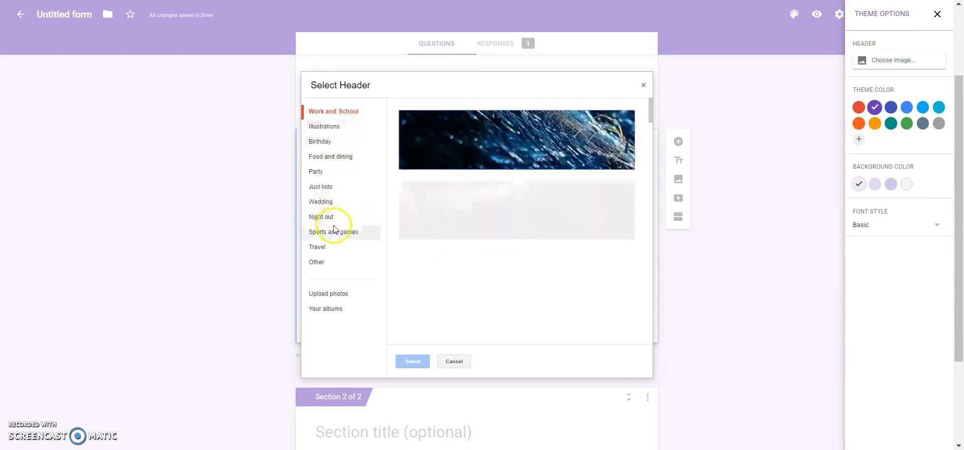
pyautogui.click(541, 281)
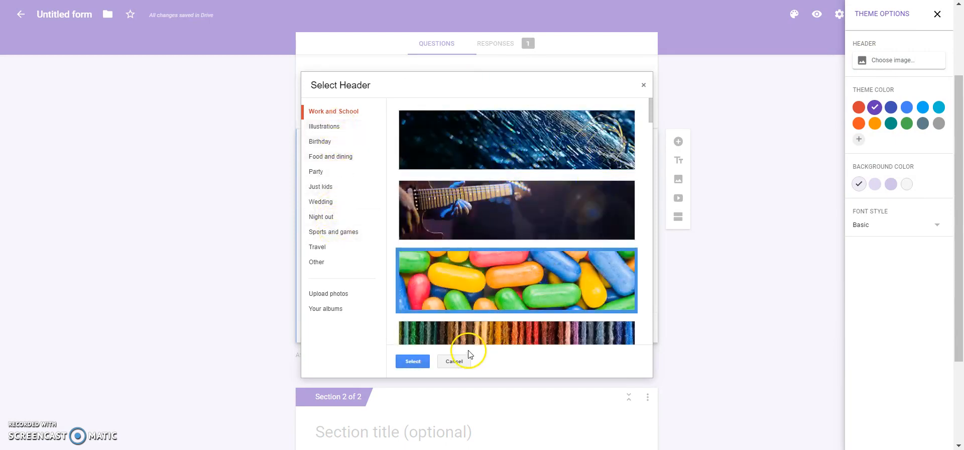
pyautogui.click(413, 361)
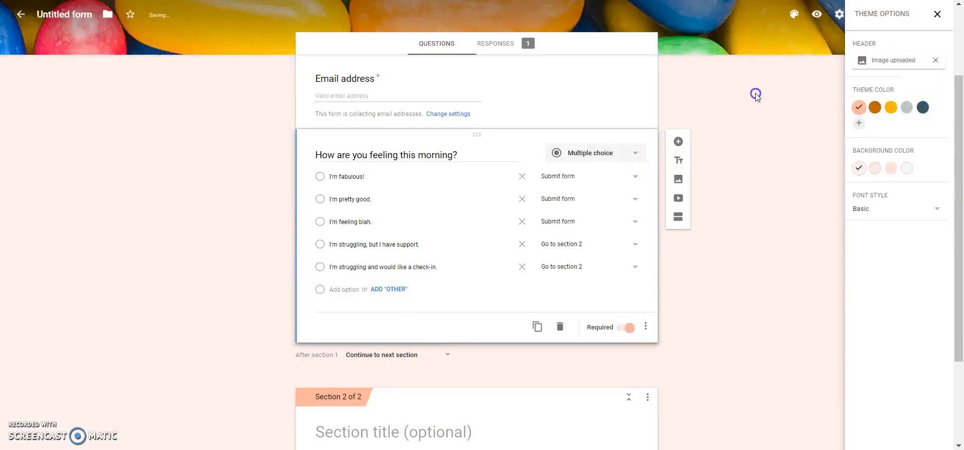
pyautogui.click(937, 14)
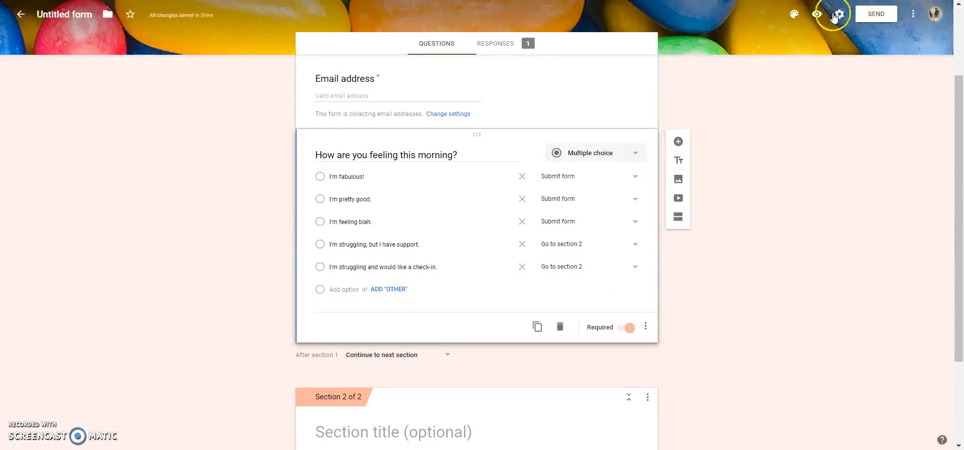